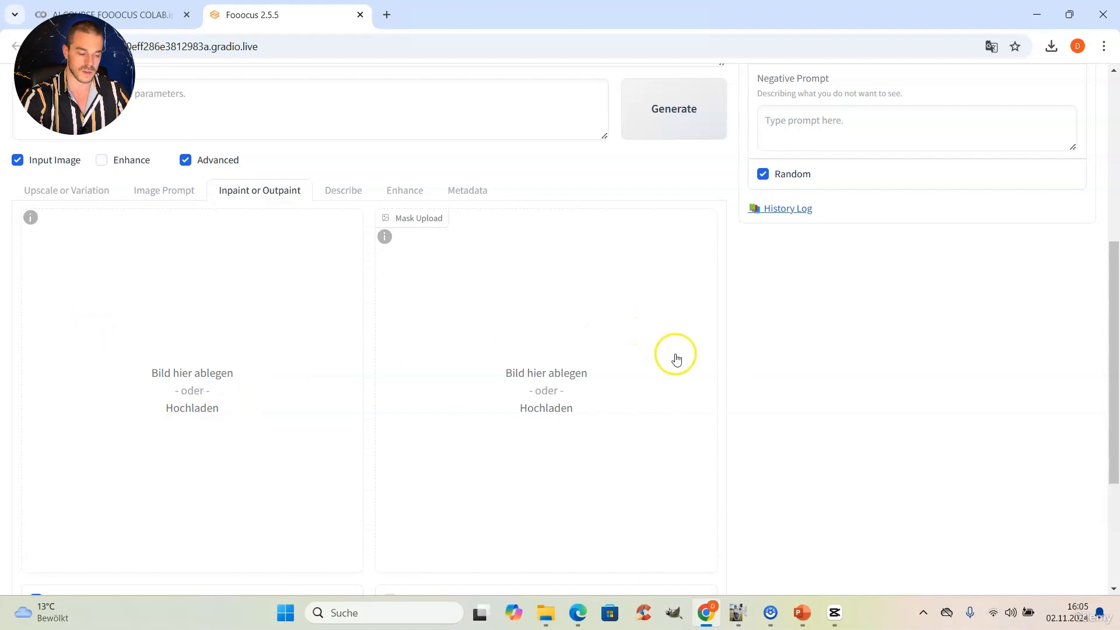
click(579, 609)
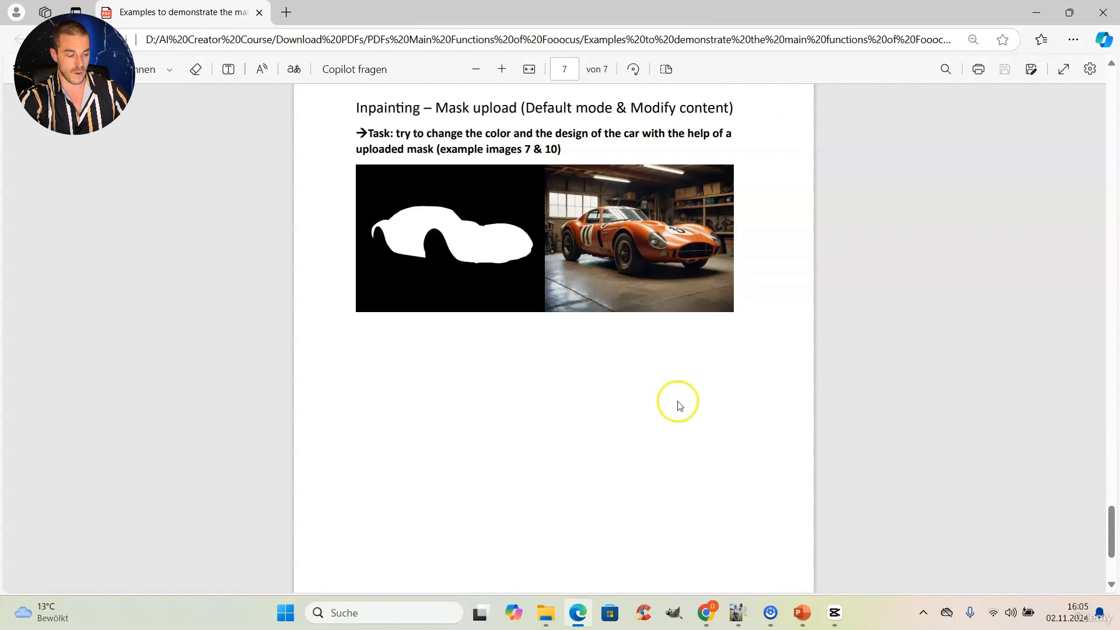
click(706, 612)
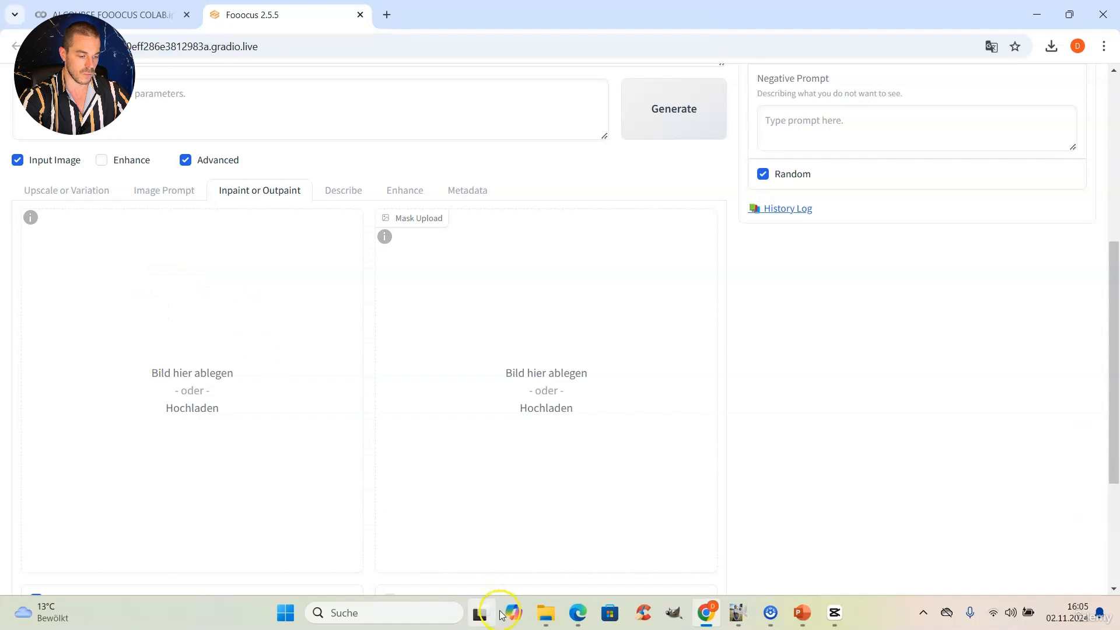
Step: Drag Example Image 7 into the inpaint image box and Example Image 10 Mask into Mask Upload
click(545, 612)
drag(968, 309, 216, 332)
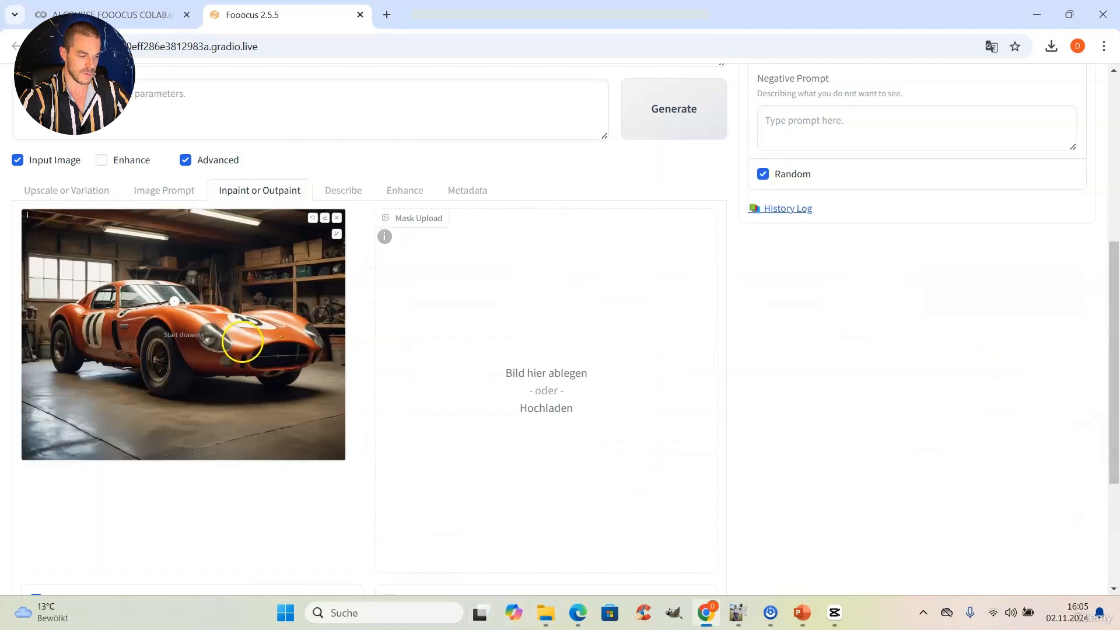
click(545, 612)
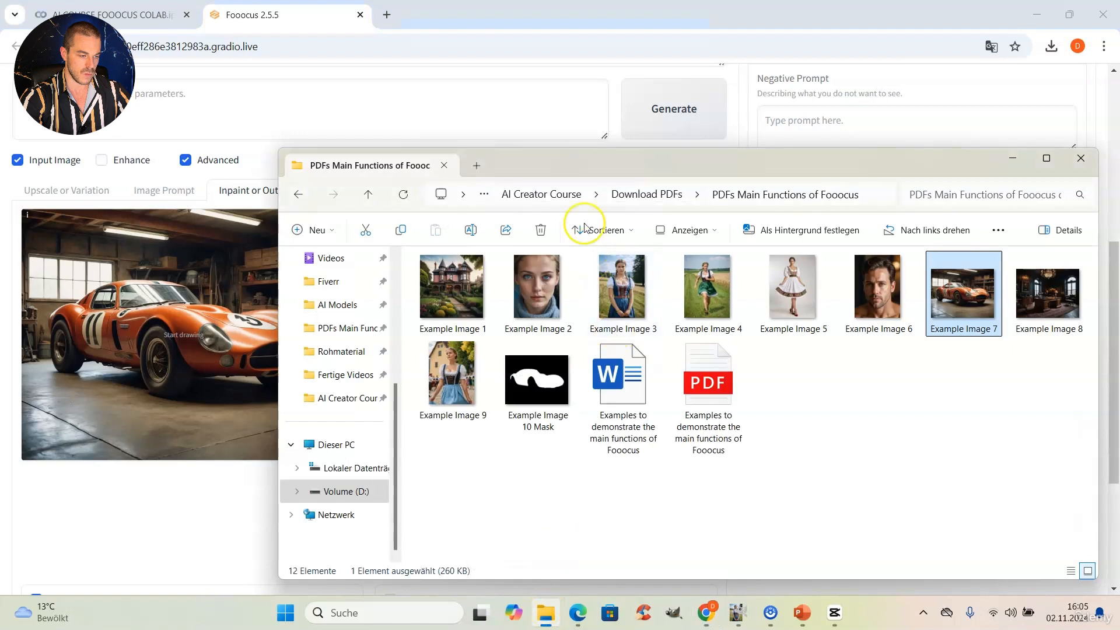
drag(549, 158, 835, 200)
click(785, 440)
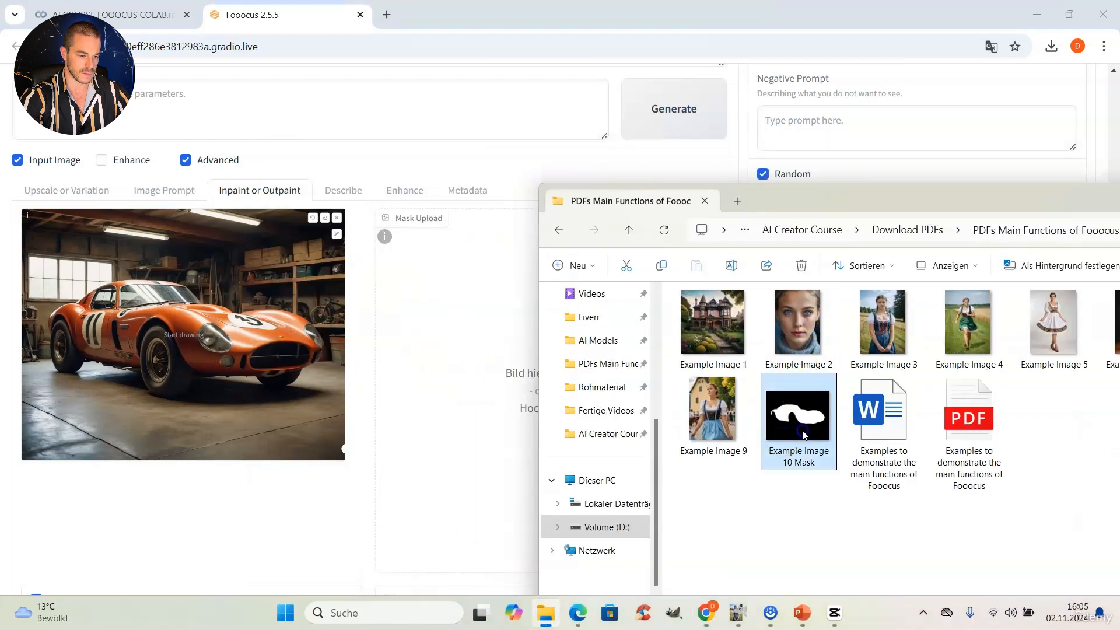
drag(803, 435, 475, 362)
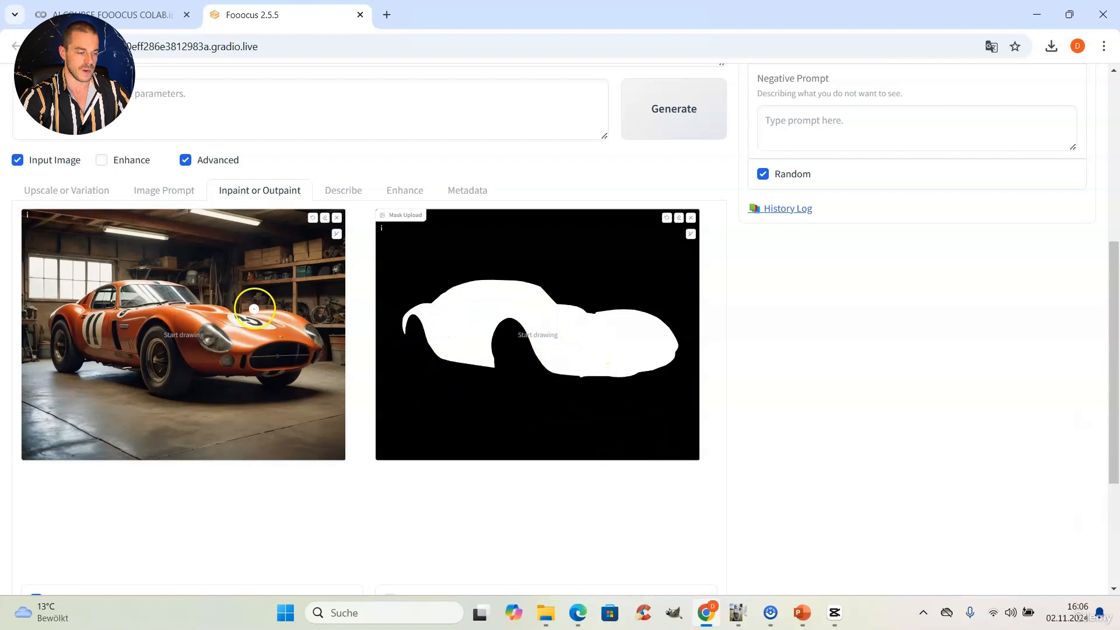
mouse_move(165, 387)
mouse_down()
mouse_move(164, 353)
mouse_move(165, 390)
mouse_move(182, 350)
mouse_move(181, 402)
mouse_move(191, 341)
mouse_move(201, 356)
mouse_move(226, 351)
mouse_up()
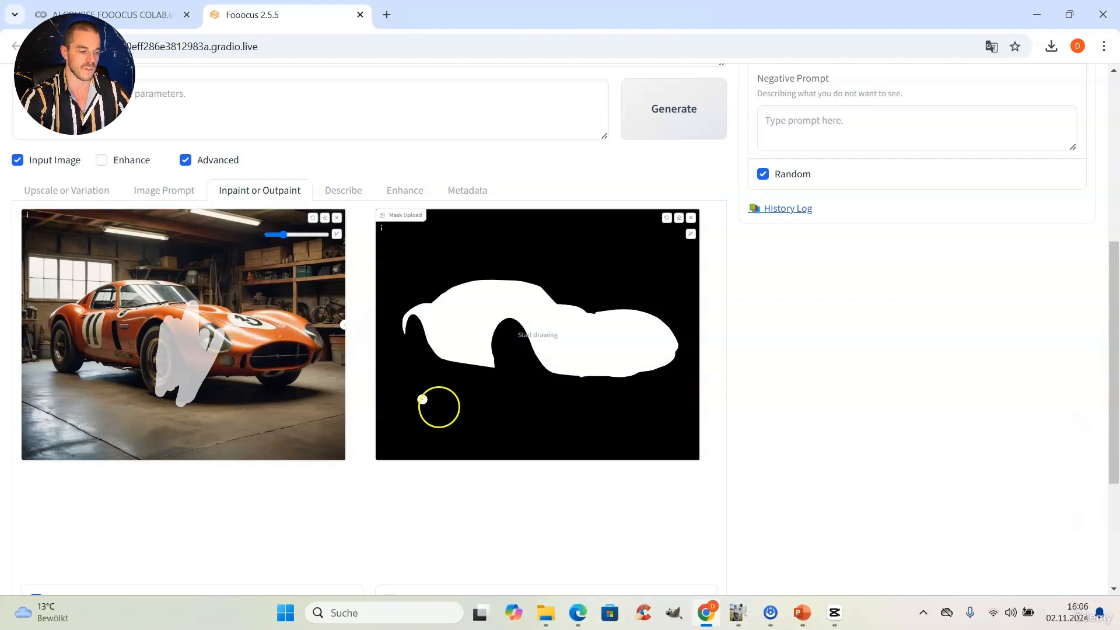
click(322, 219)
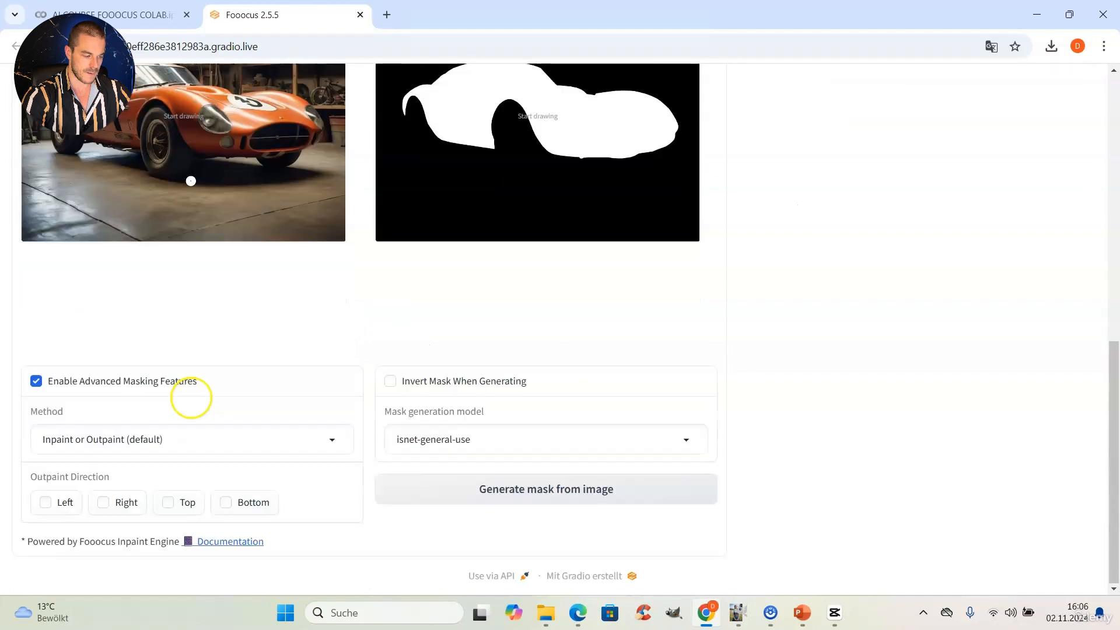
scroll(193, 390, down, 3)
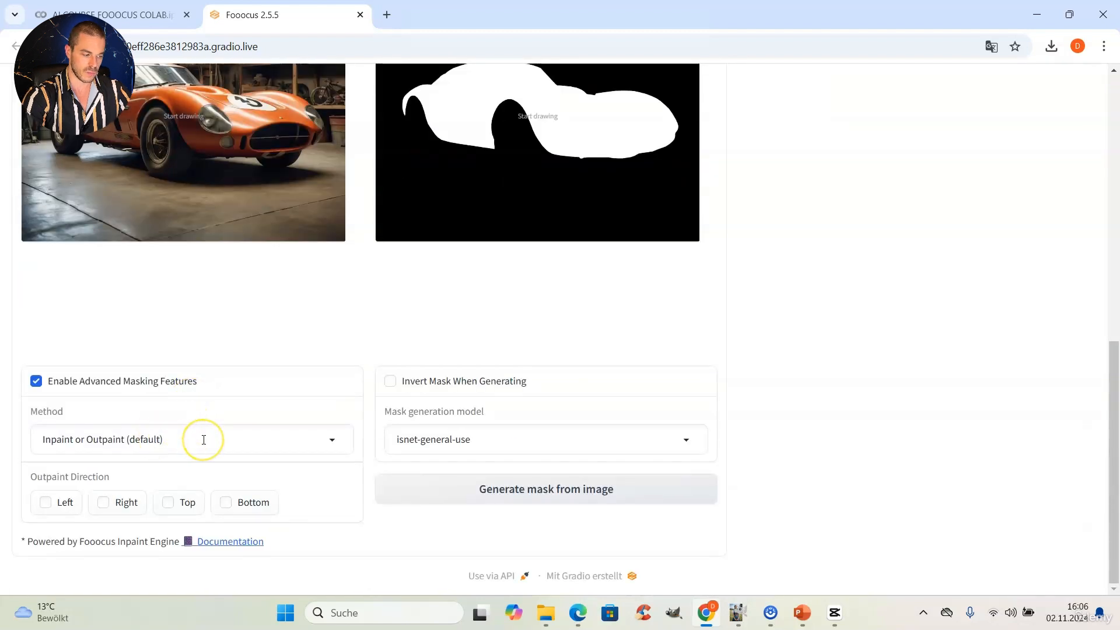
click(204, 439)
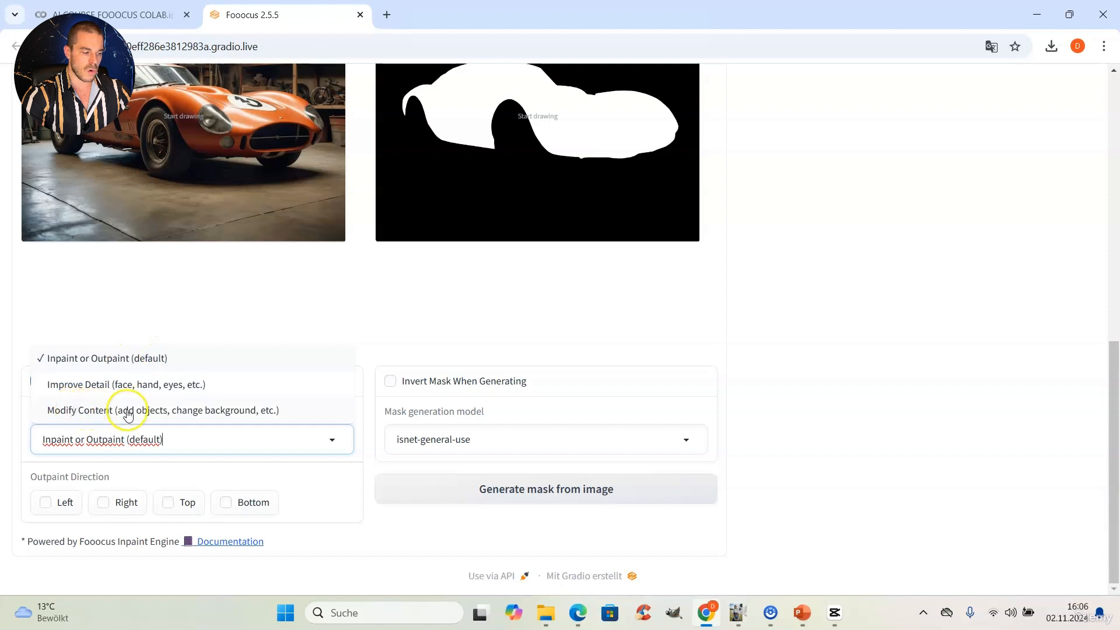
click(119, 358)
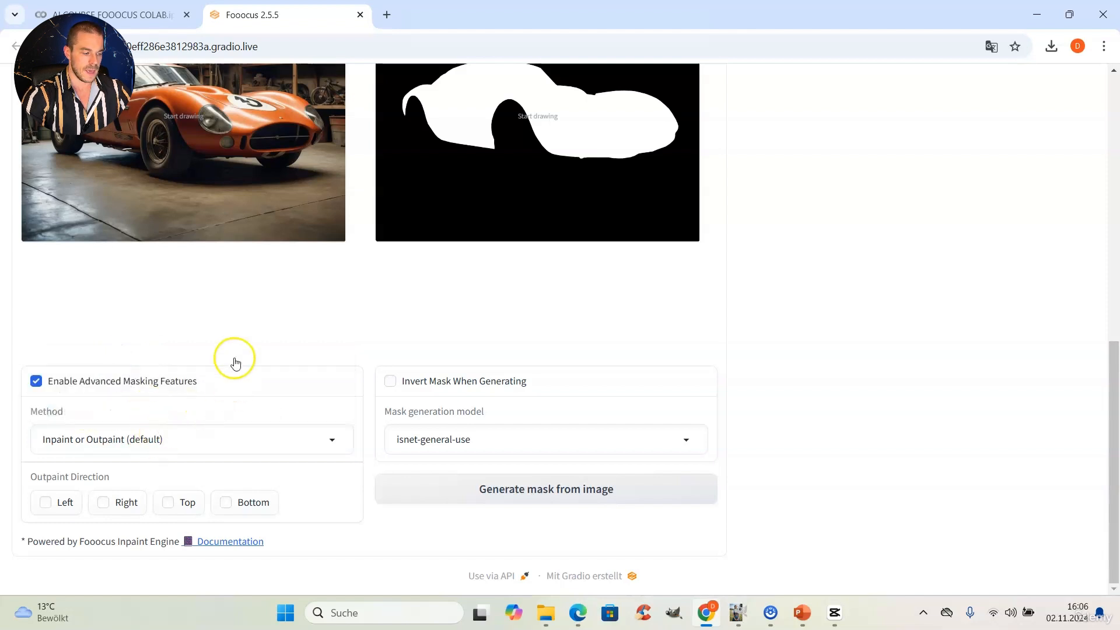
scroll(232, 360, up, 9)
scroll(226, 335, down, 5)
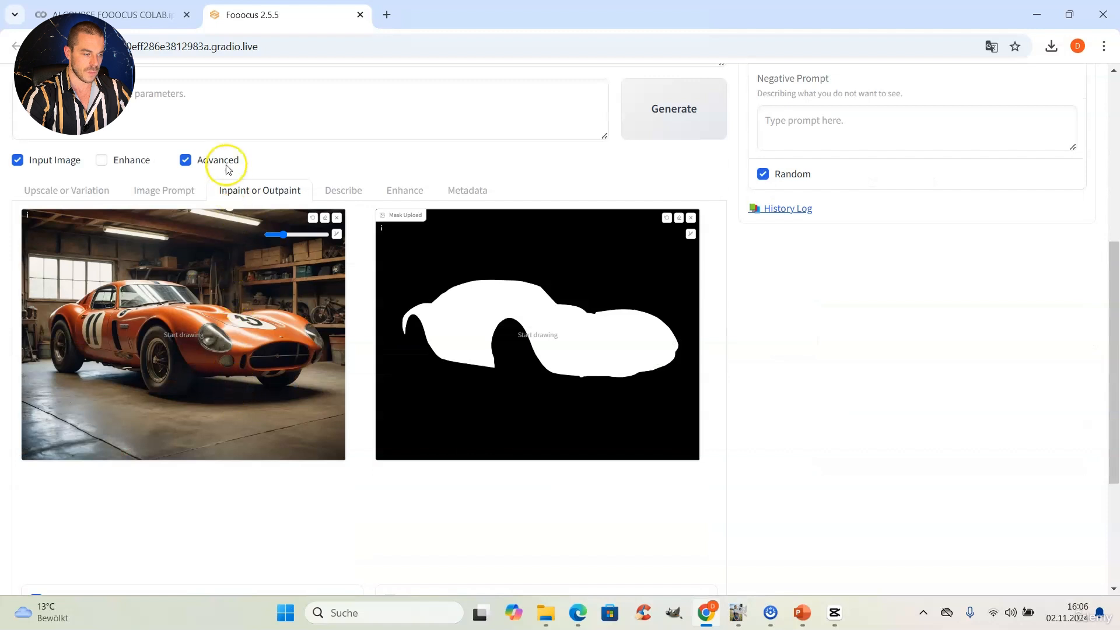
click(226, 119)
Step: Enter the prompt 'a yellow painted race car with a crazy design', choose jpeg output, and set Image Number to 1
scroll(226, 115, up, 3)
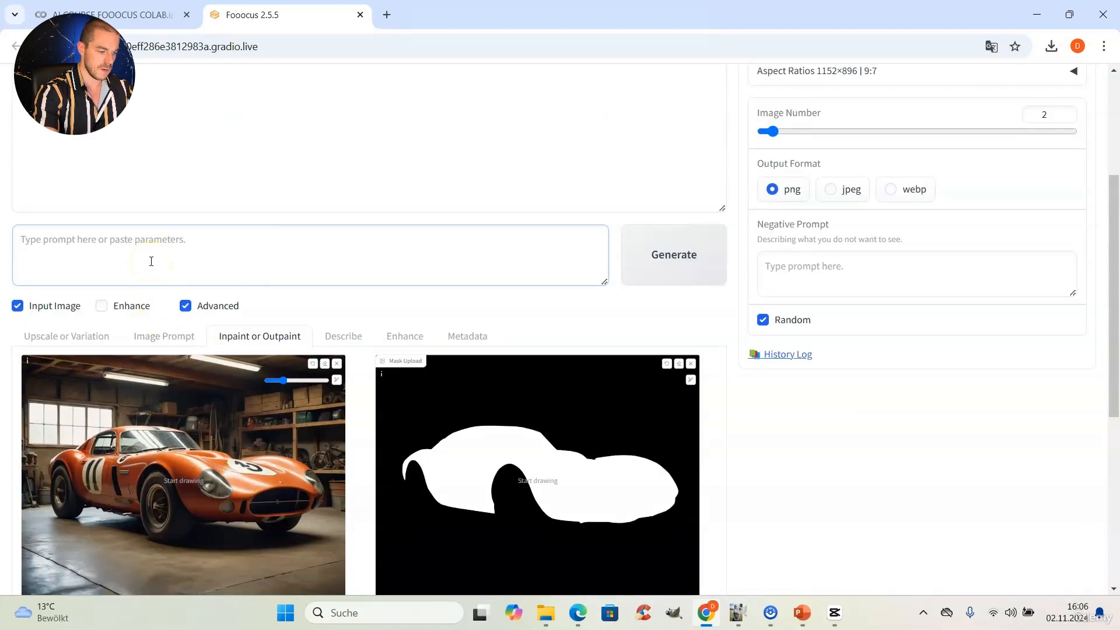
text(a)
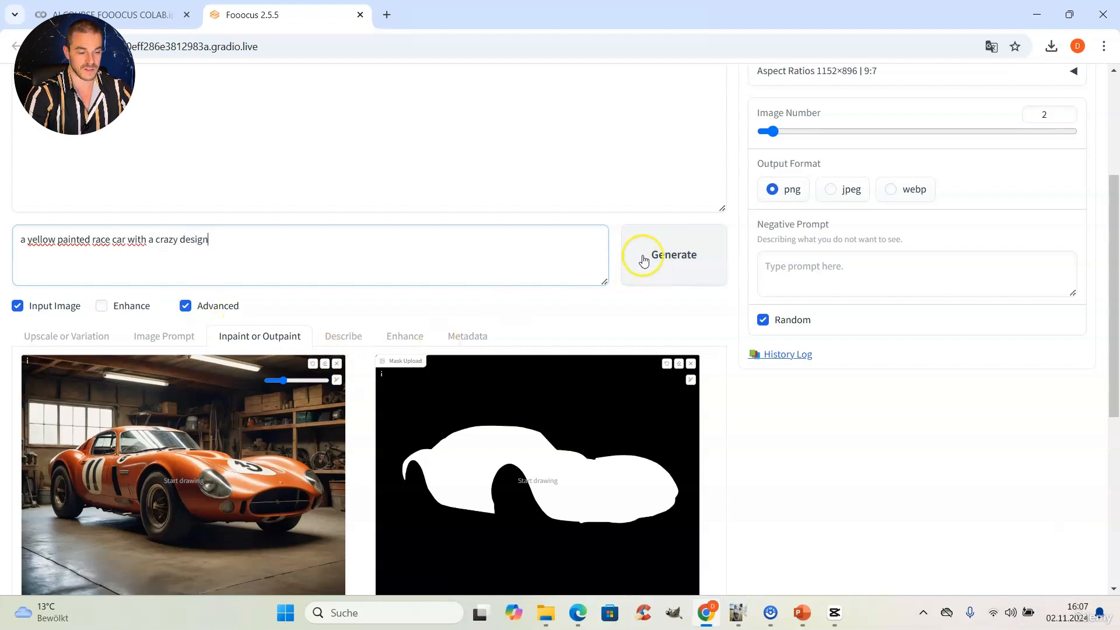
click(835, 194)
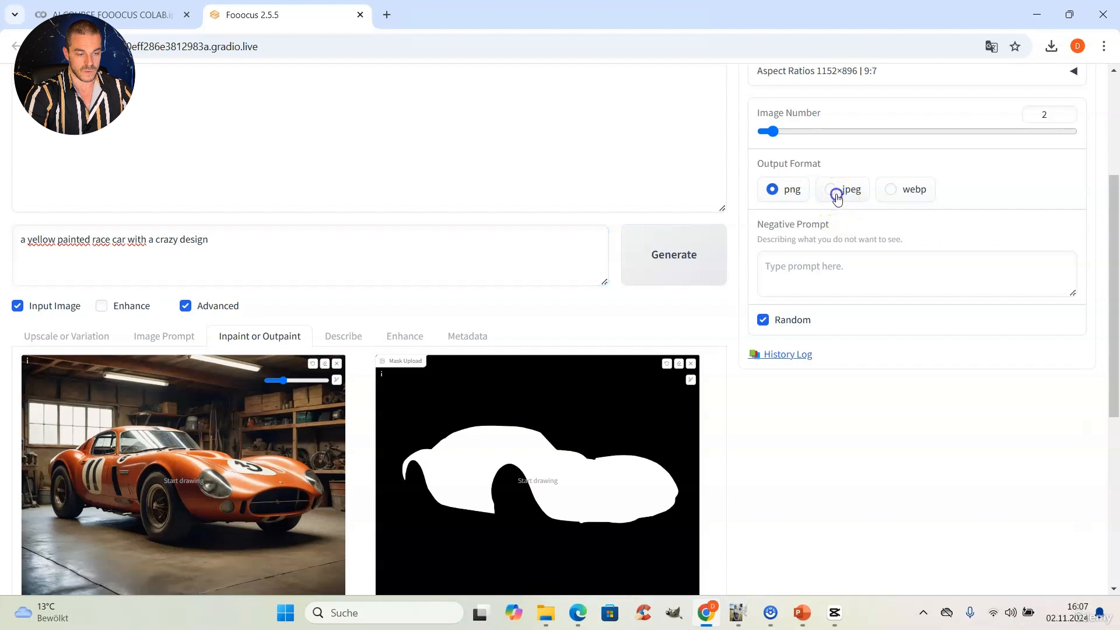
click(1065, 118)
scroll(1026, 187, up, 2)
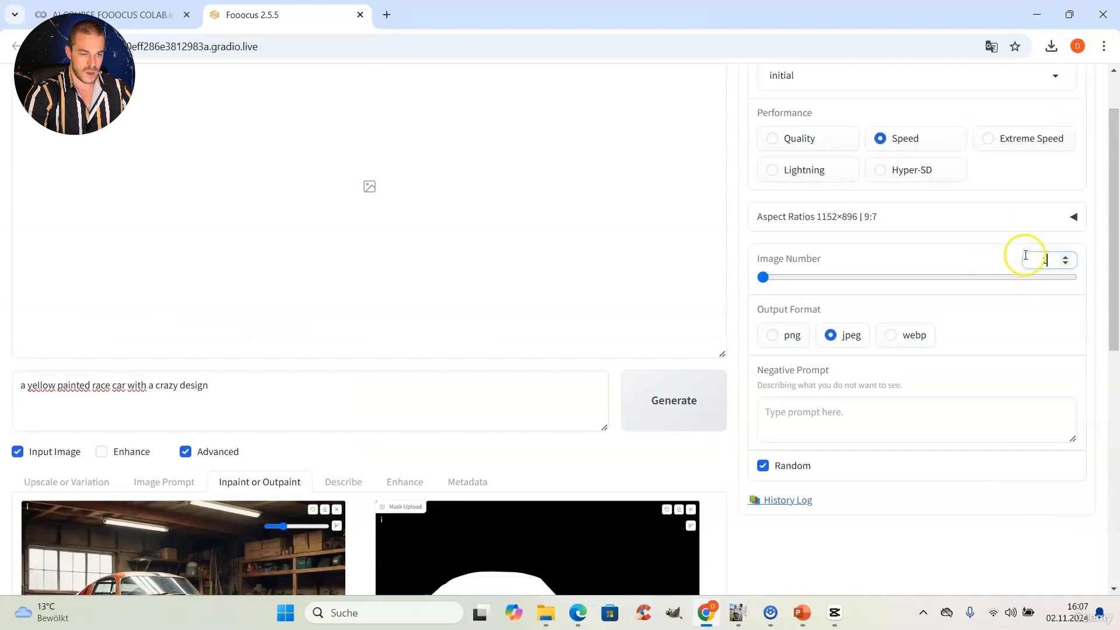
Step: Set performance to Quality and choose realismEngineSDXL_v30VAE as the base model
click(835, 139)
scroll(863, 209, up, 1)
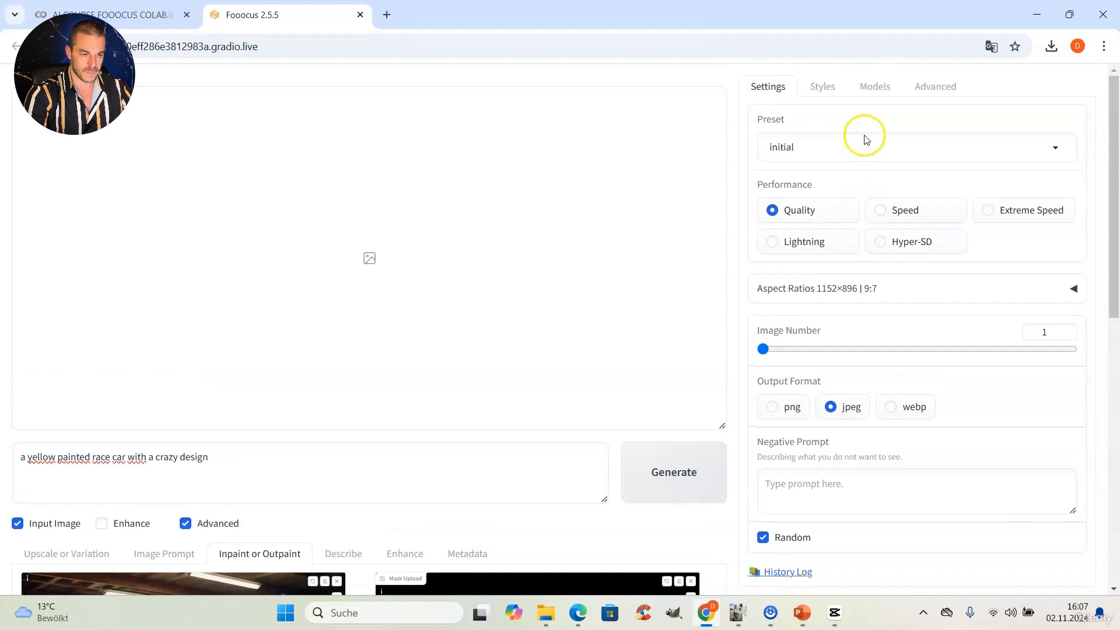
click(875, 88)
click(849, 147)
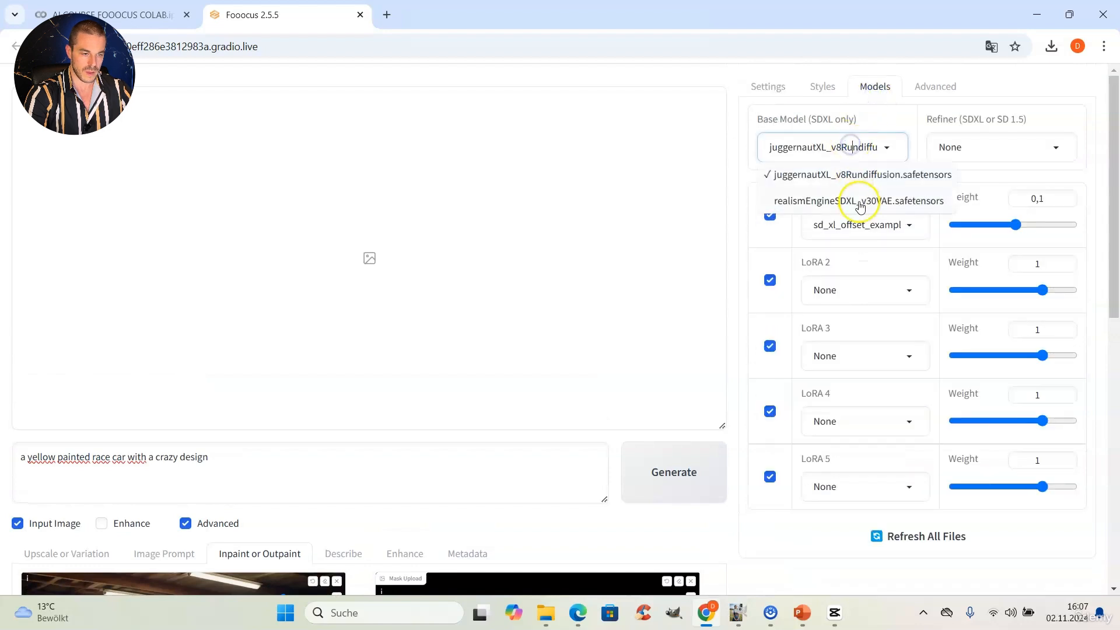
click(832, 200)
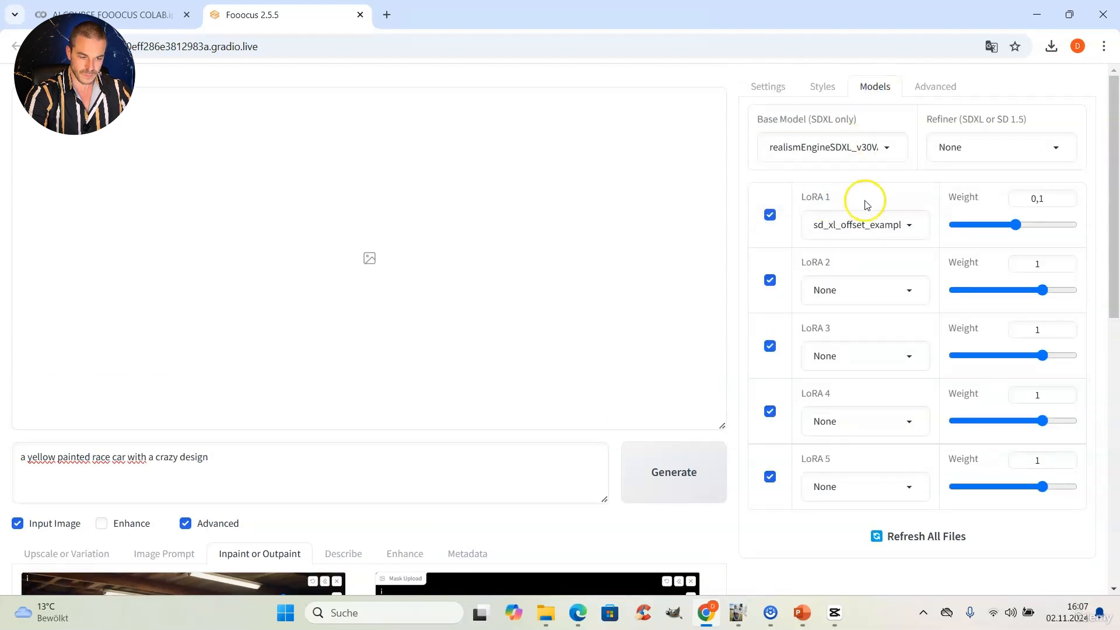
Step: Generate the inpainted yellow race car, checking the mask and preview until it finishes
scroll(662, 282, down, 3)
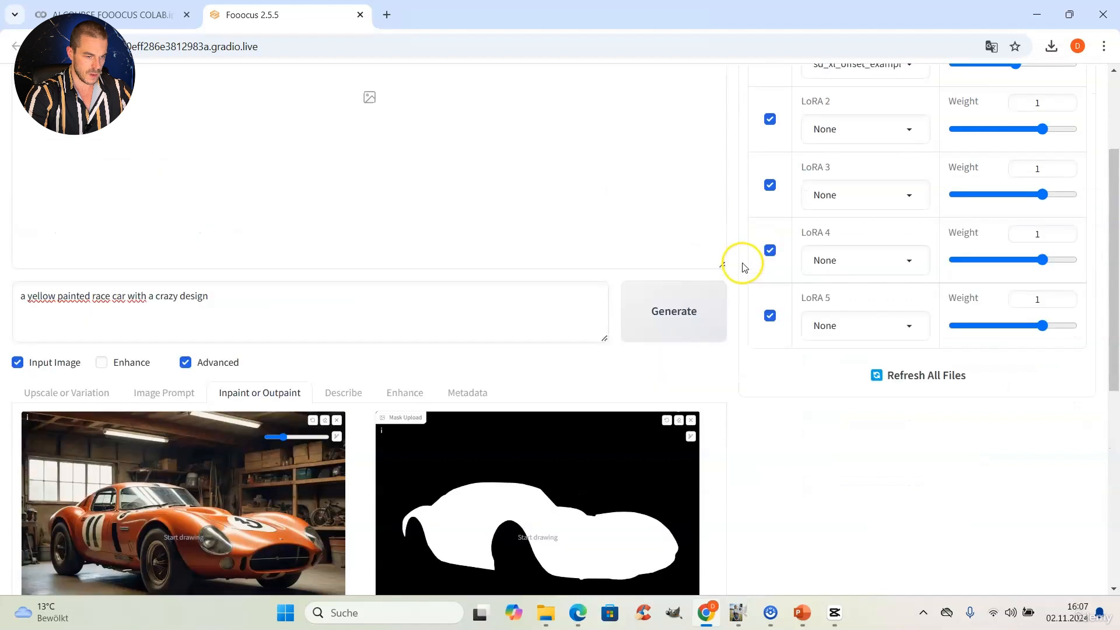
click(693, 325)
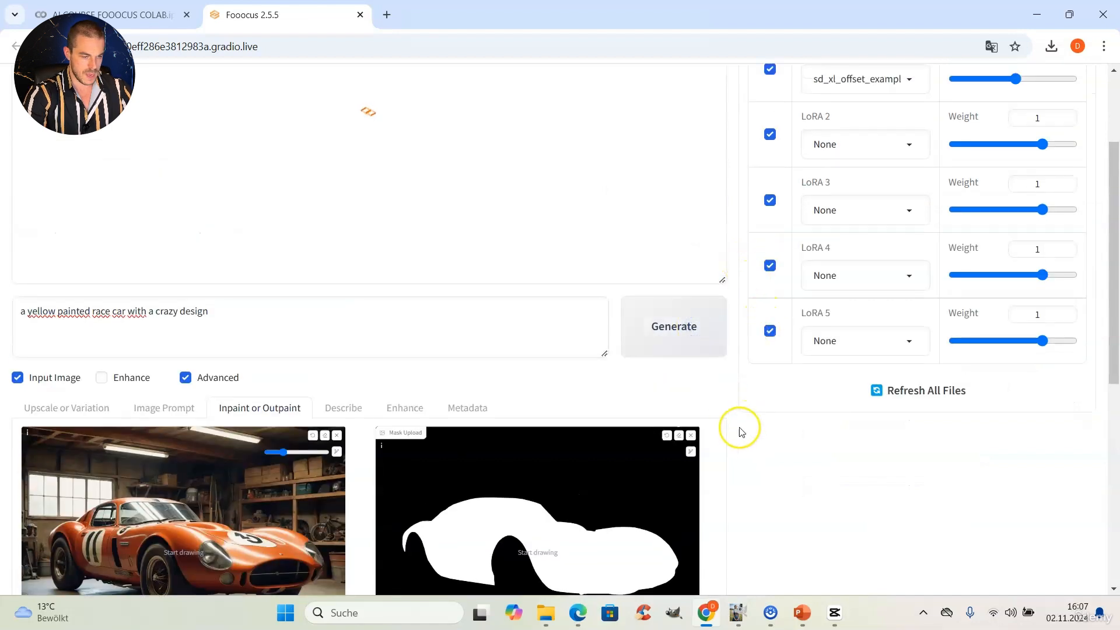
scroll(621, 408, up, 3)
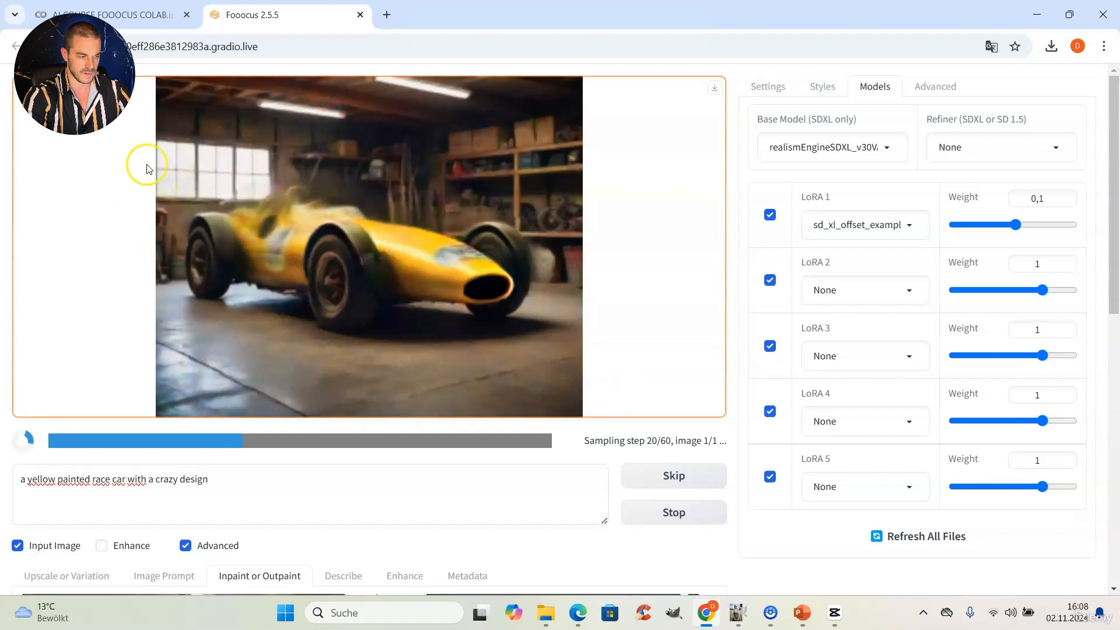
scroll(202, 282, down, 5)
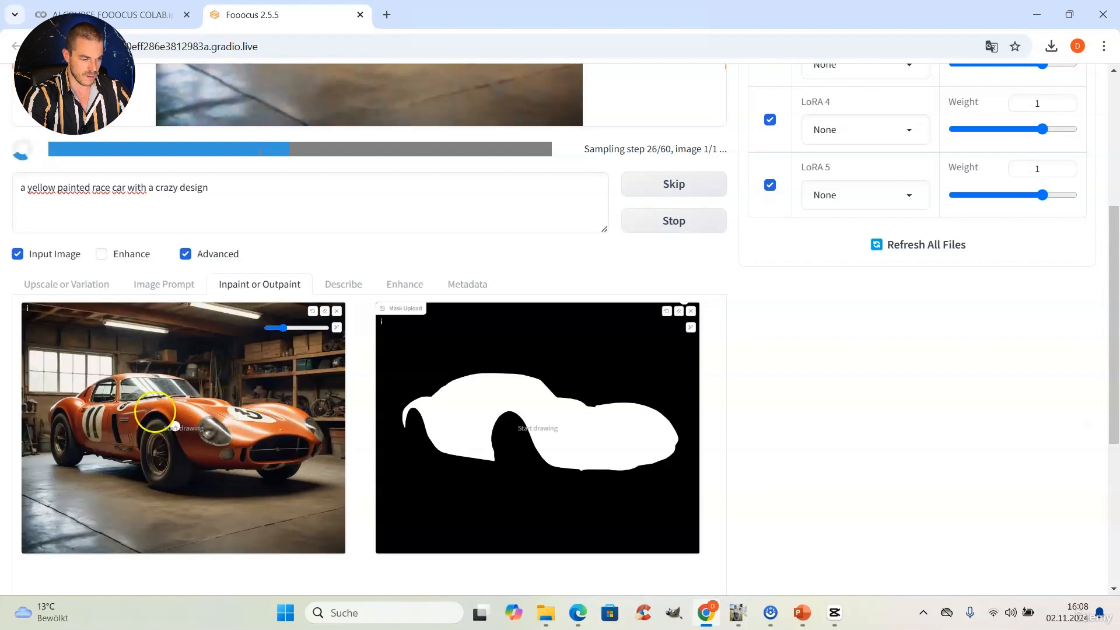
scroll(237, 357, up, 5)
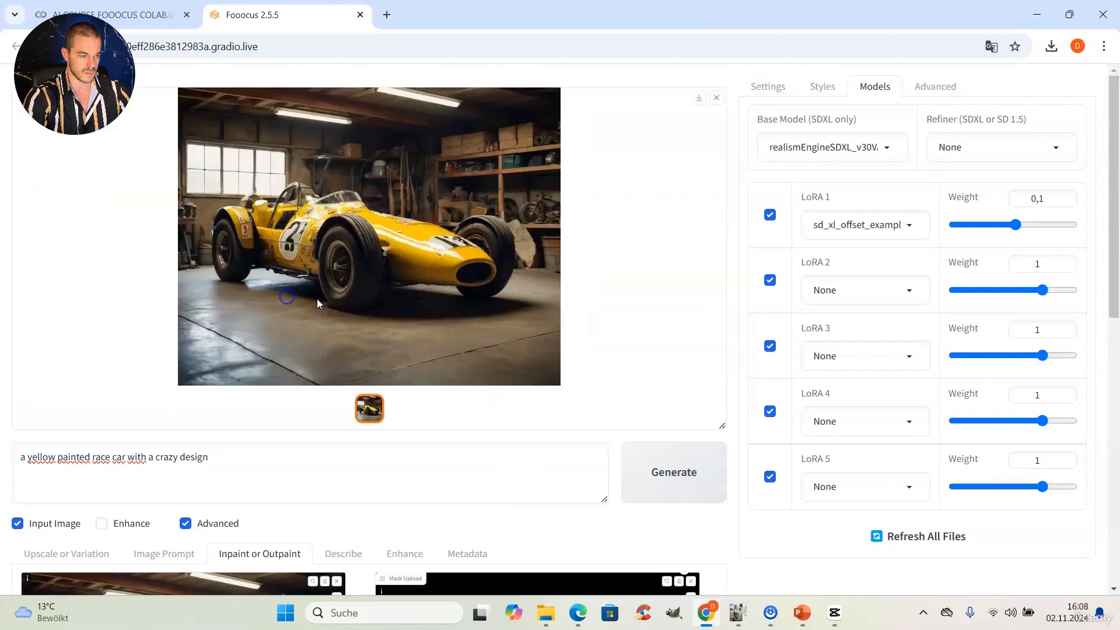
click(394, 200)
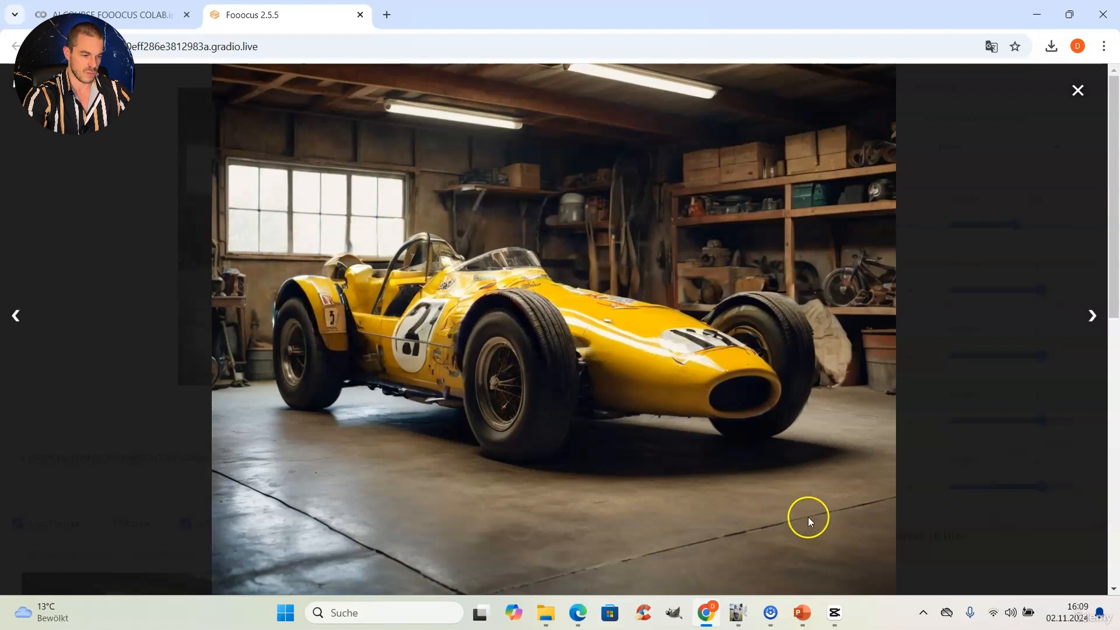
click(1077, 90)
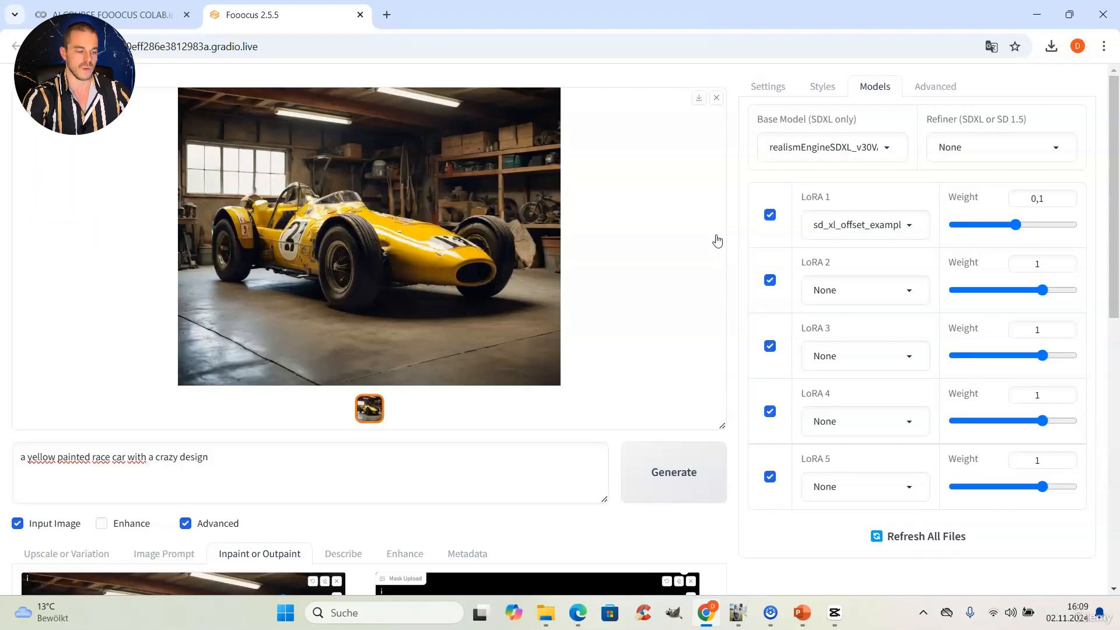
scroll(717, 241, down, 6)
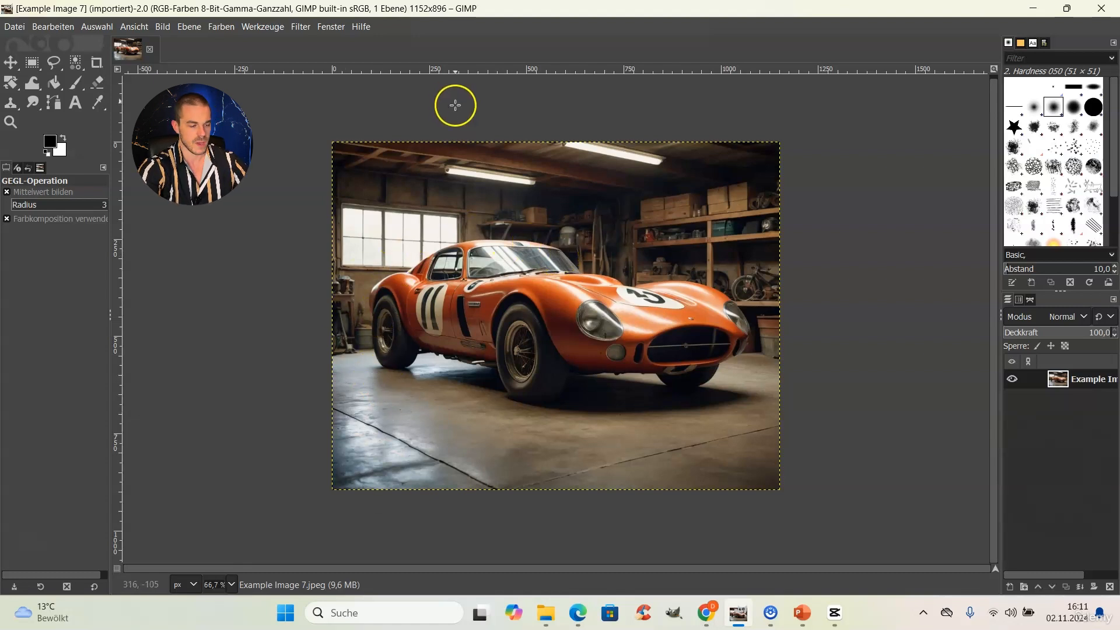
Step: At 100% zoom with the Free Select tool, outline the car's rear and roofline
click(232, 584)
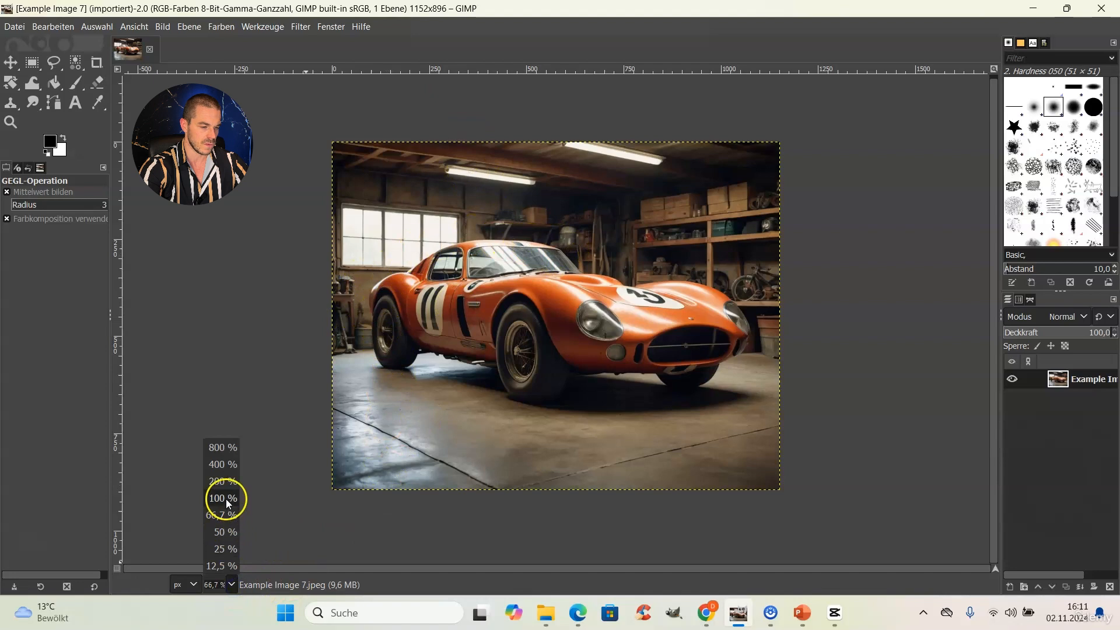
click(225, 499)
click(53, 63)
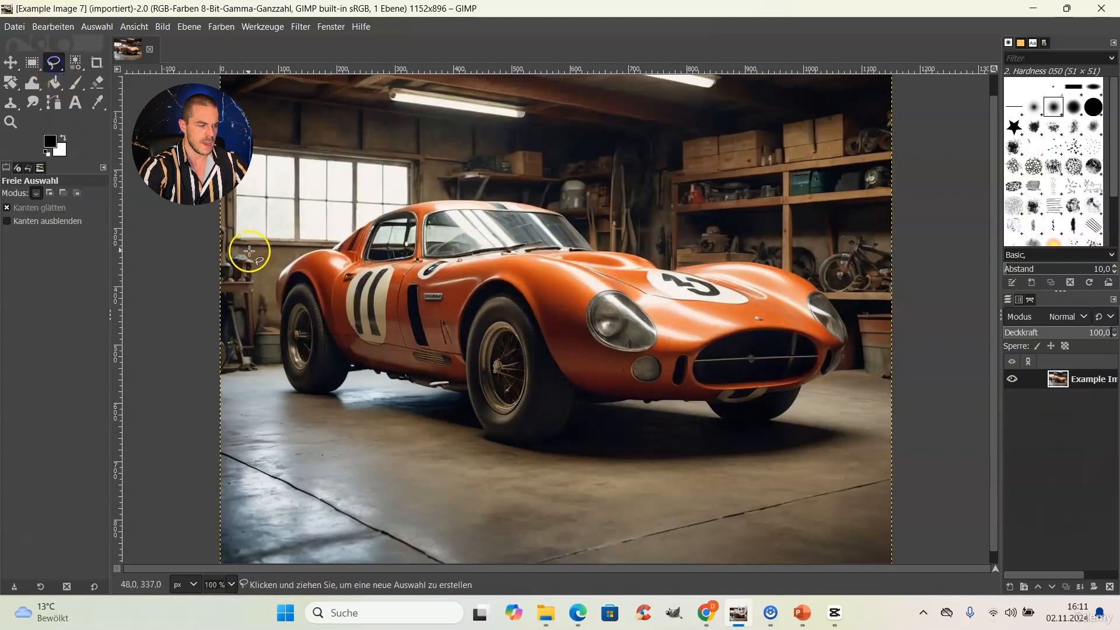
click(277, 299)
click(290, 262)
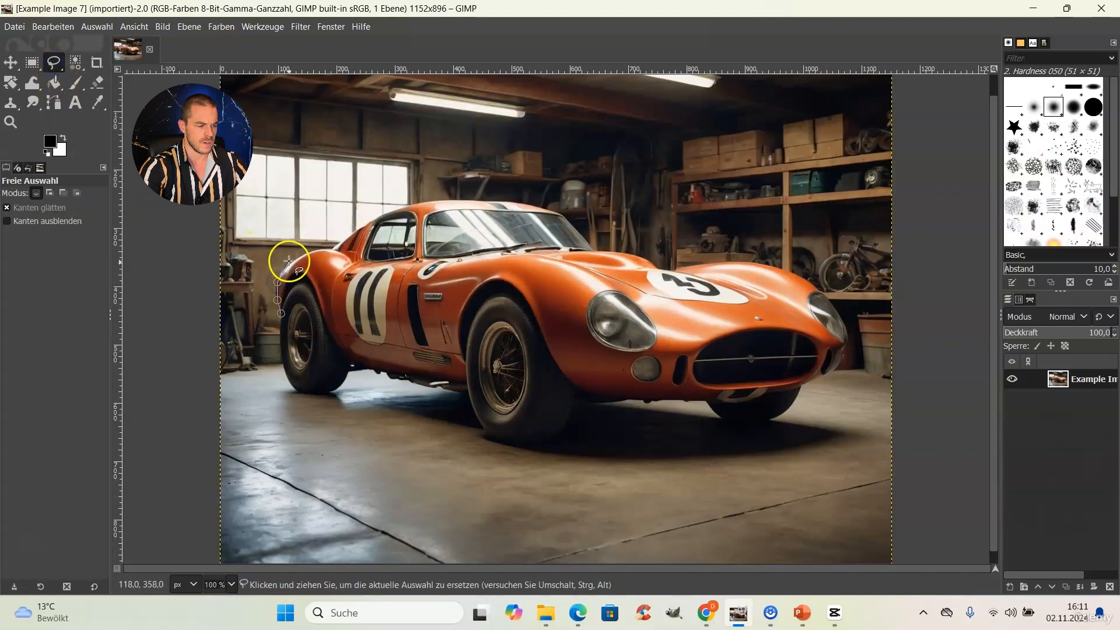
click(313, 252)
click(337, 247)
click(339, 248)
click(357, 226)
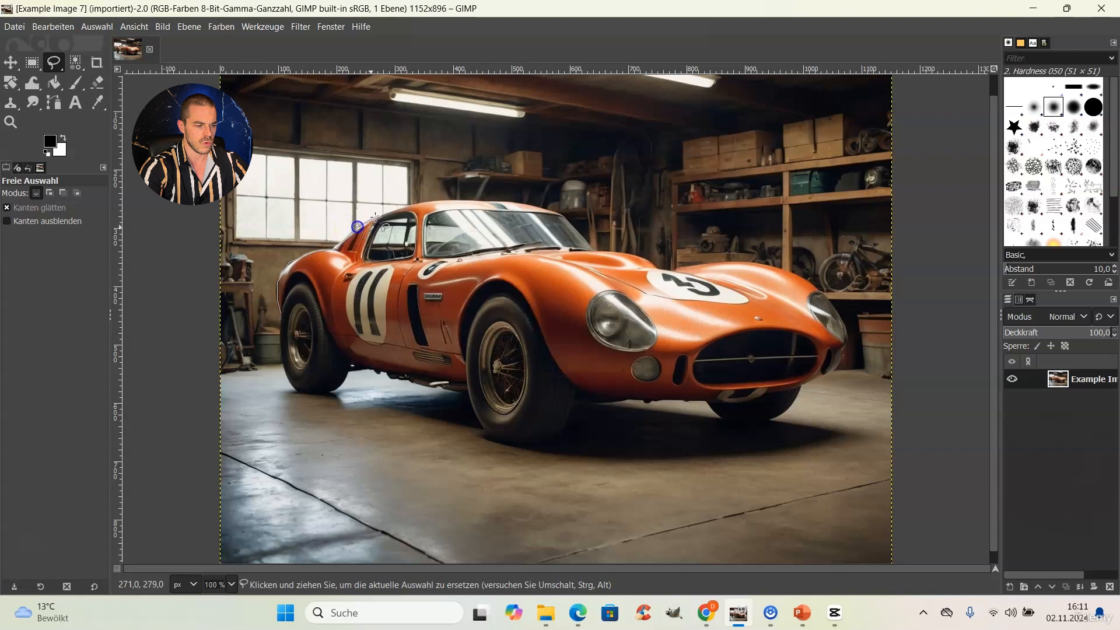
click(398, 206)
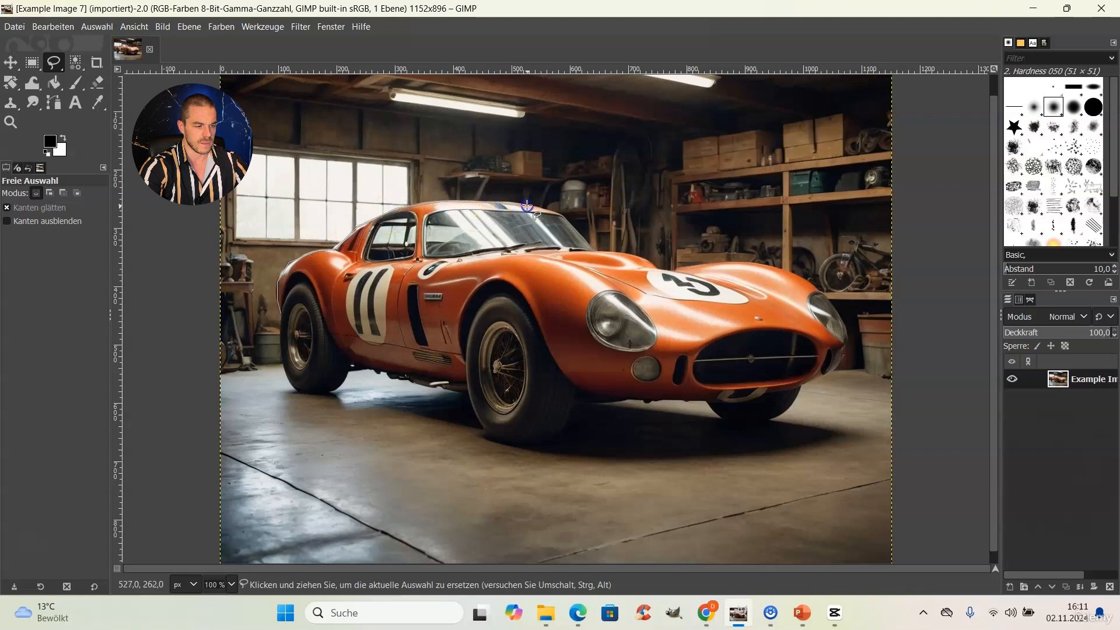
Step: Continue the outline along the hood, fender, front edge and wheel arch, then close it
click(576, 227)
click(596, 252)
click(634, 255)
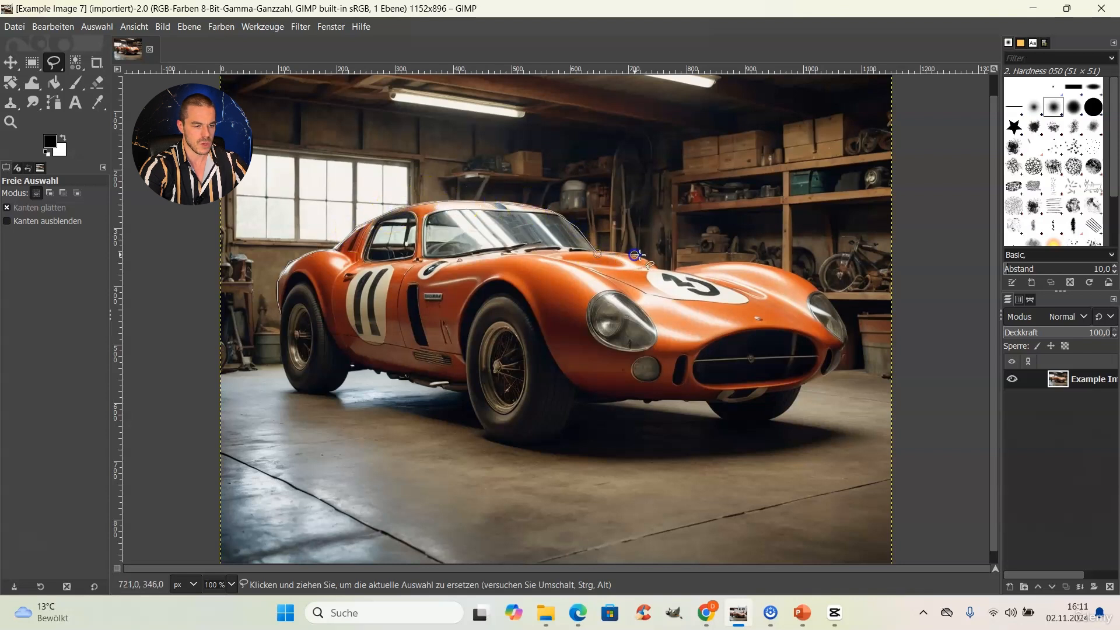
click(712, 264)
click(747, 262)
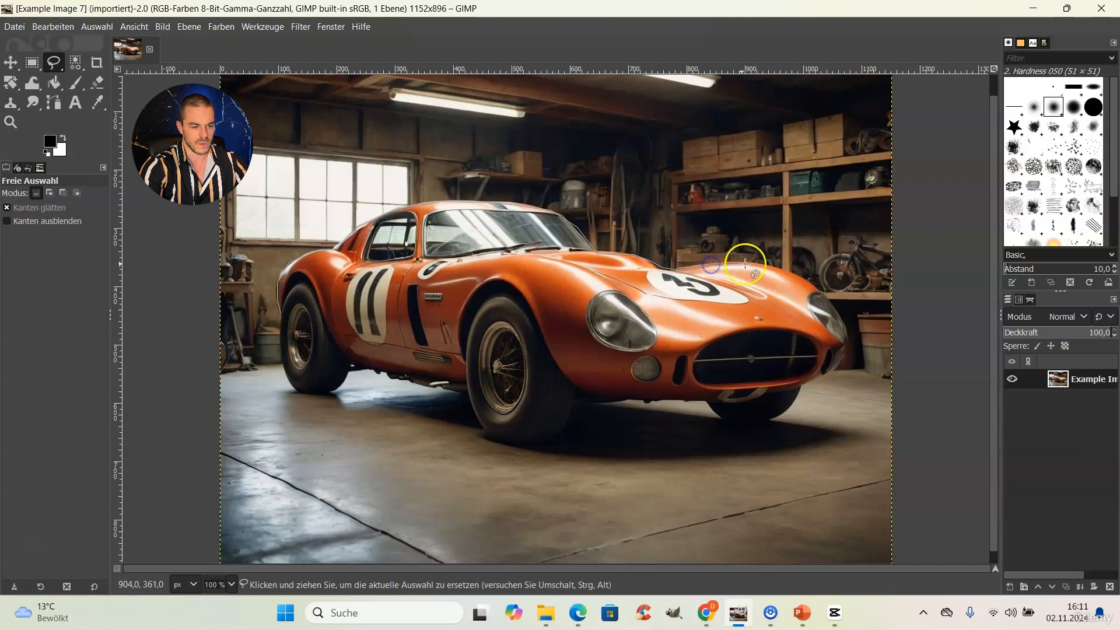
click(777, 269)
click(811, 284)
click(846, 339)
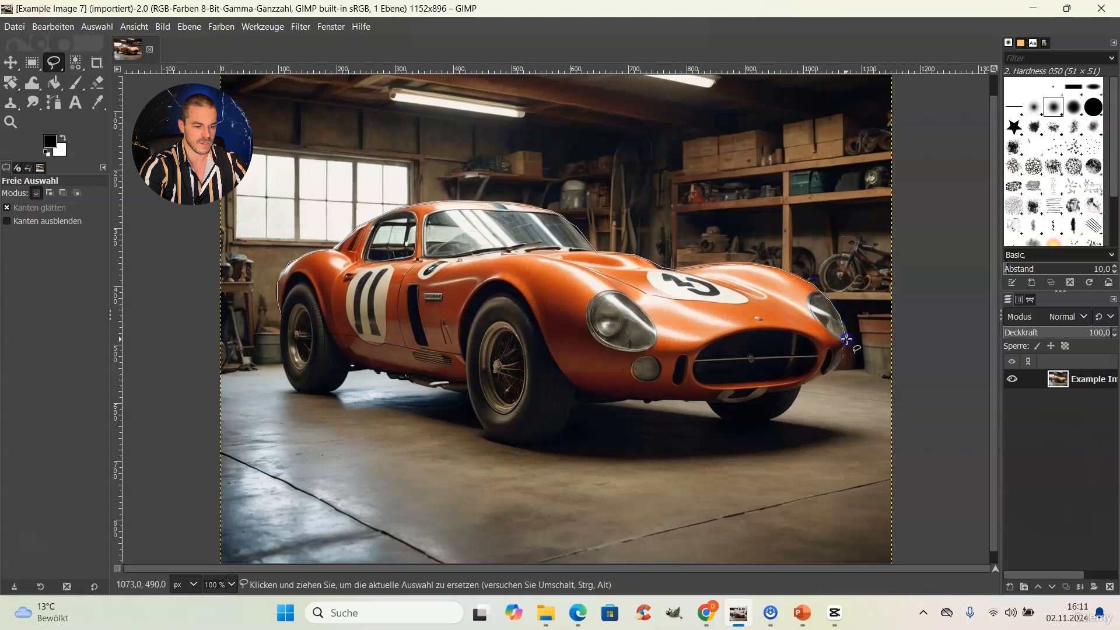
mouse_move(834, 369)
mouse_down()
mouse_move(754, 396)
mouse_move(606, 401)
mouse_move(550, 348)
mouse_up()
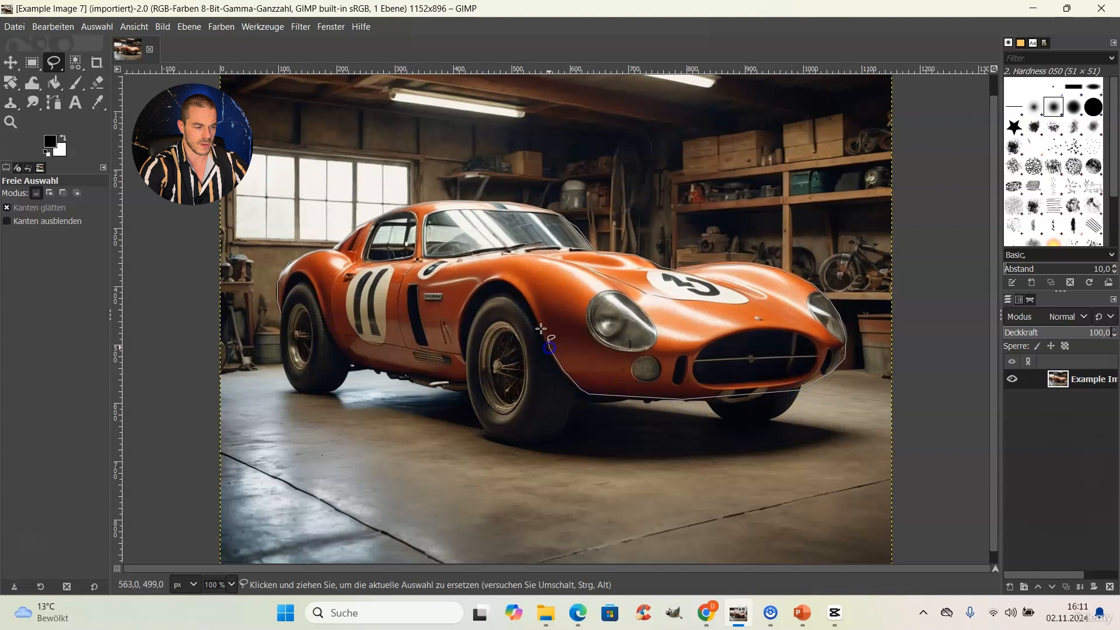
mouse_move(525, 298)
mouse_down()
mouse_move(493, 282)
mouse_move(469, 295)
mouse_move(462, 372)
mouse_move(425, 380)
mouse_move(349, 361)
mouse_move(298, 276)
mouse_up()
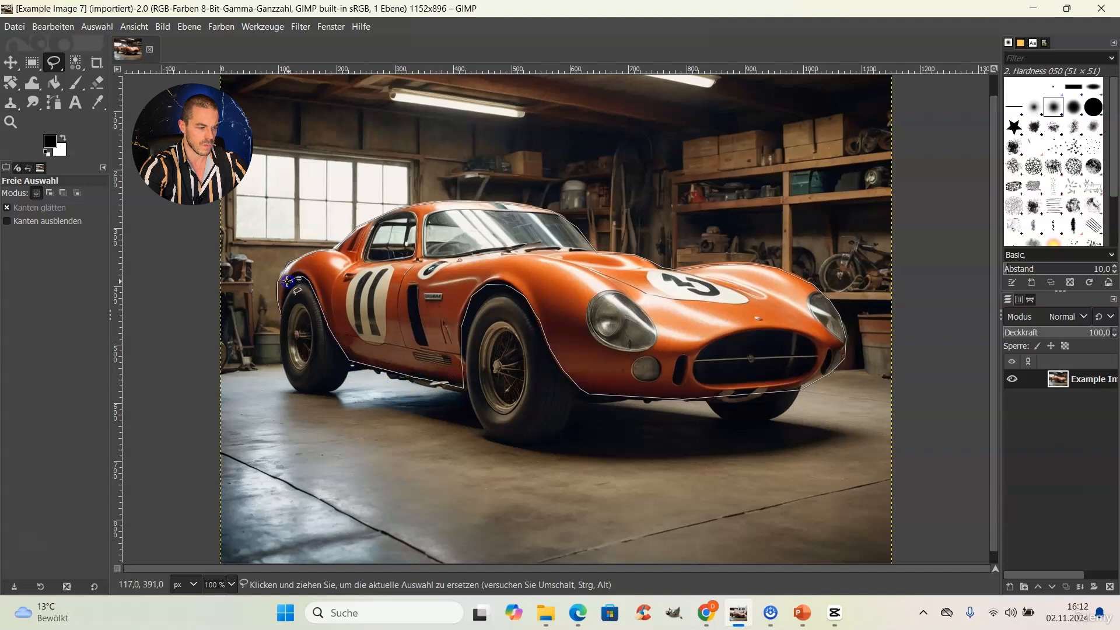
click(281, 315)
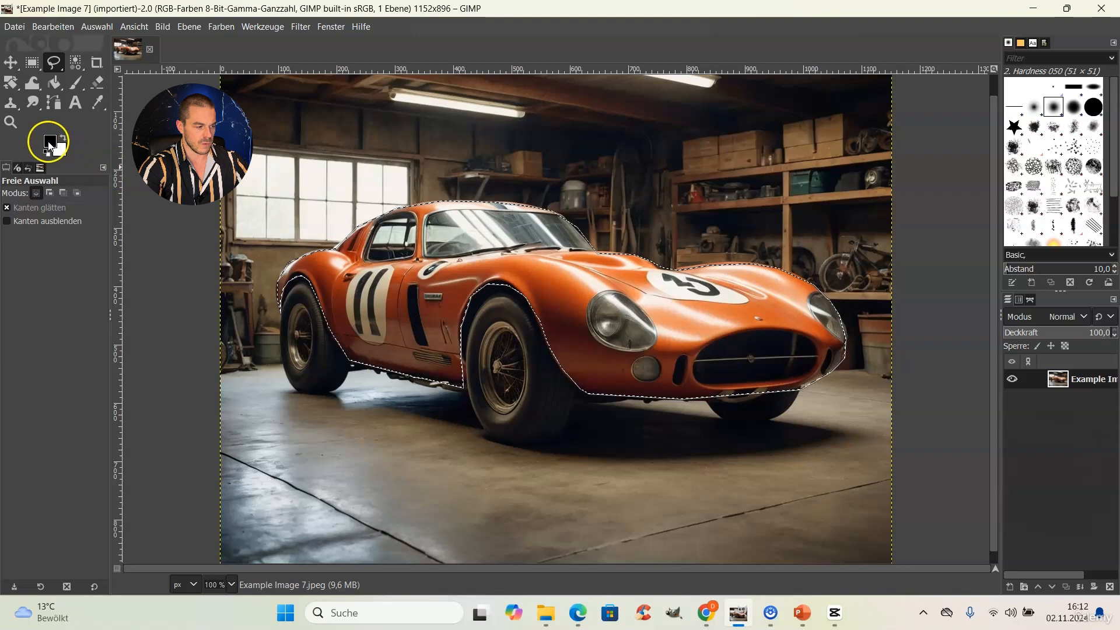
Step: Fill the car selection with white and invert the selection to the background
drag(62, 151, 445, 246)
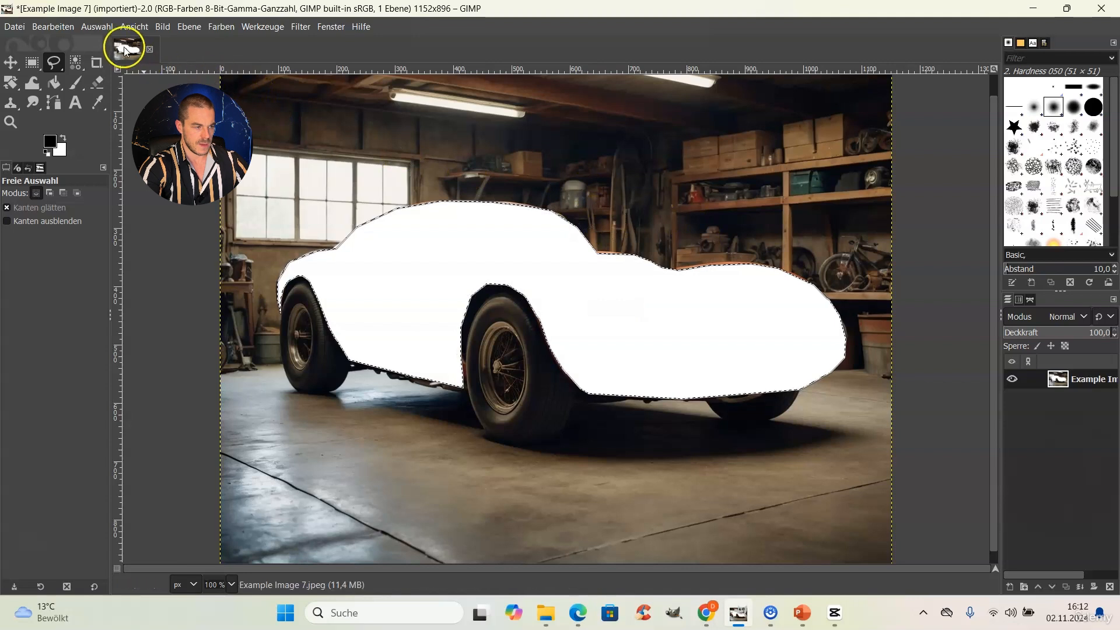
click(104, 27)
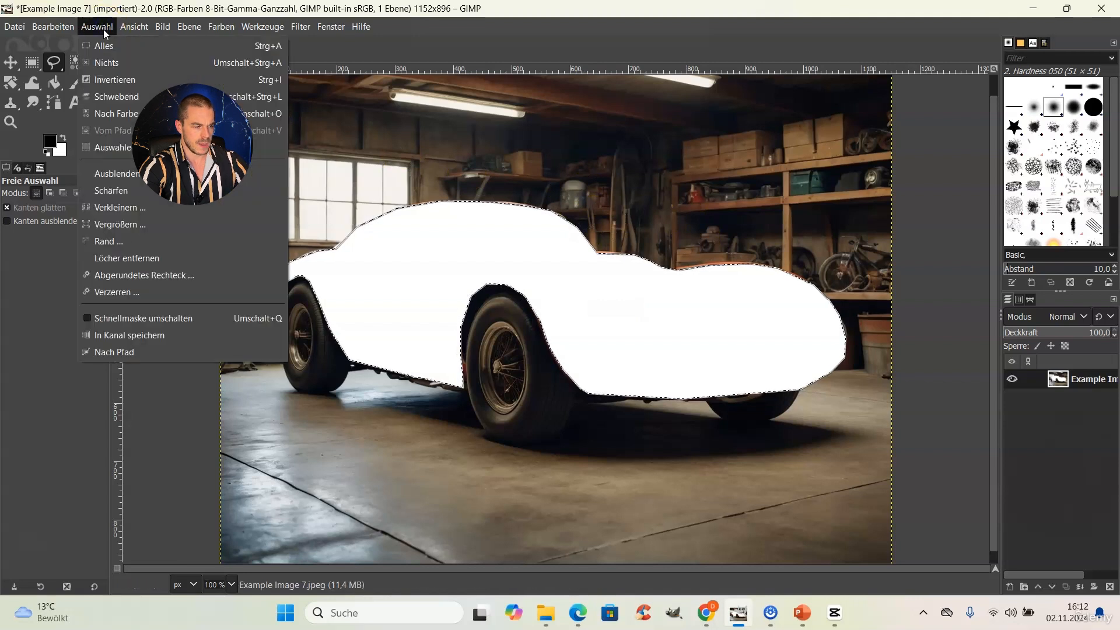
click(127, 80)
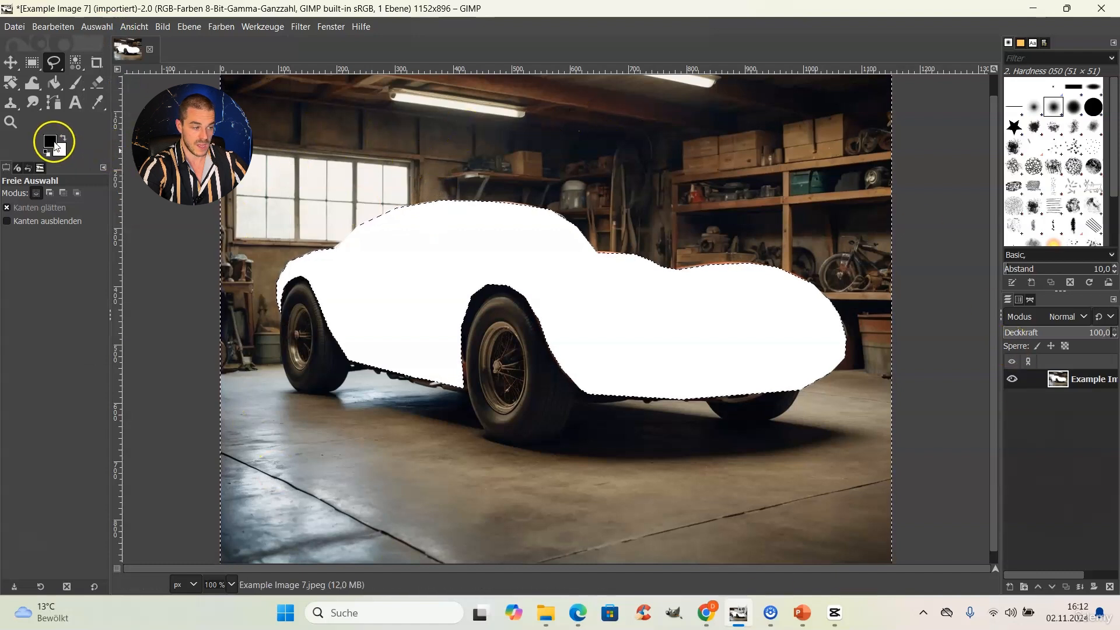
Step: Fill the inverted background selection with the black foreground colour
drag(51, 142, 305, 154)
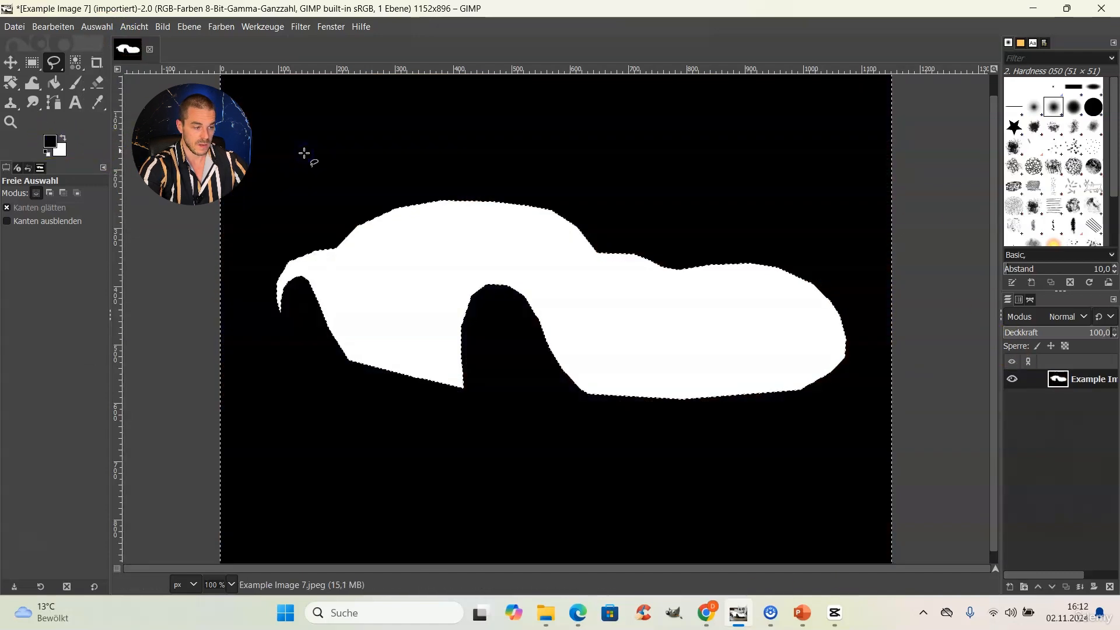